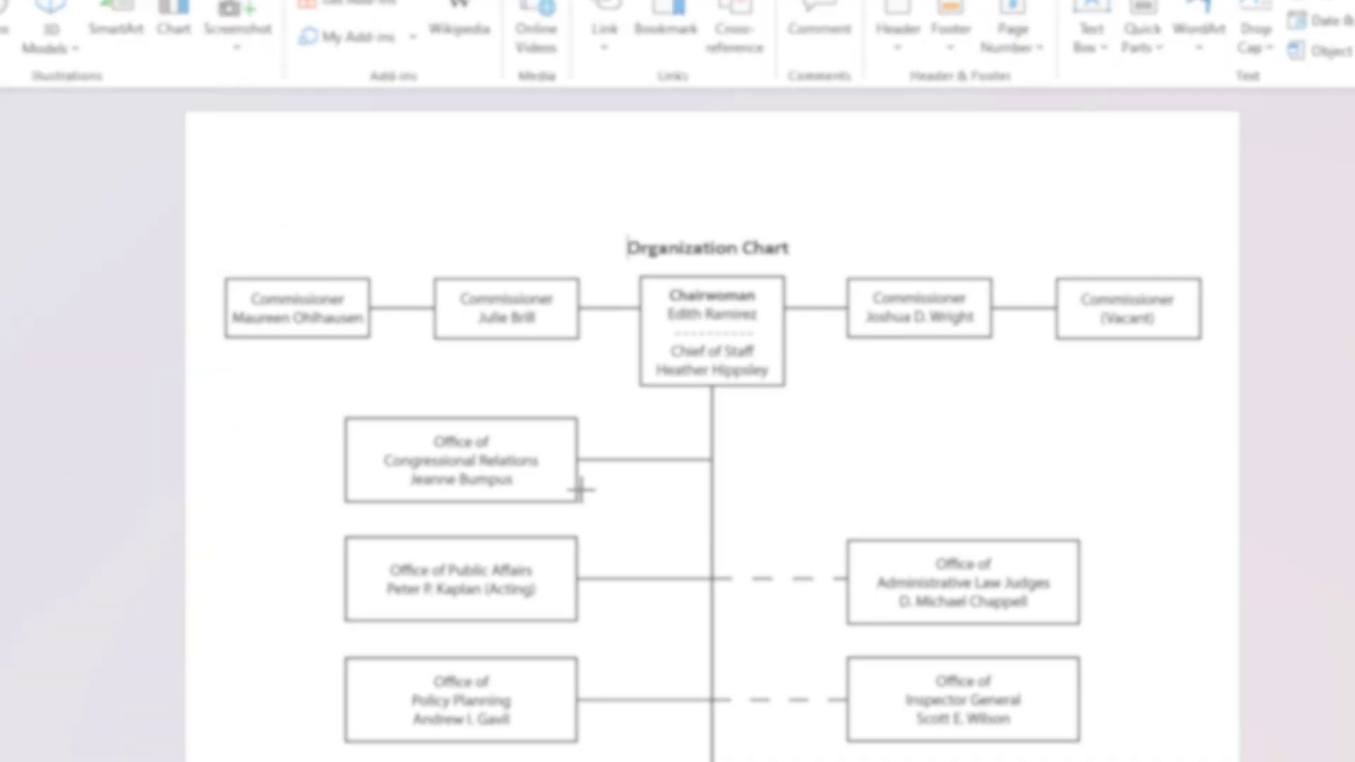
Drag the right block arrow out across the organization chart to finish drawing it.
{"action": "left_click_drag", "start_coordinate": [565, 511], "coordinate": [548, 516]}
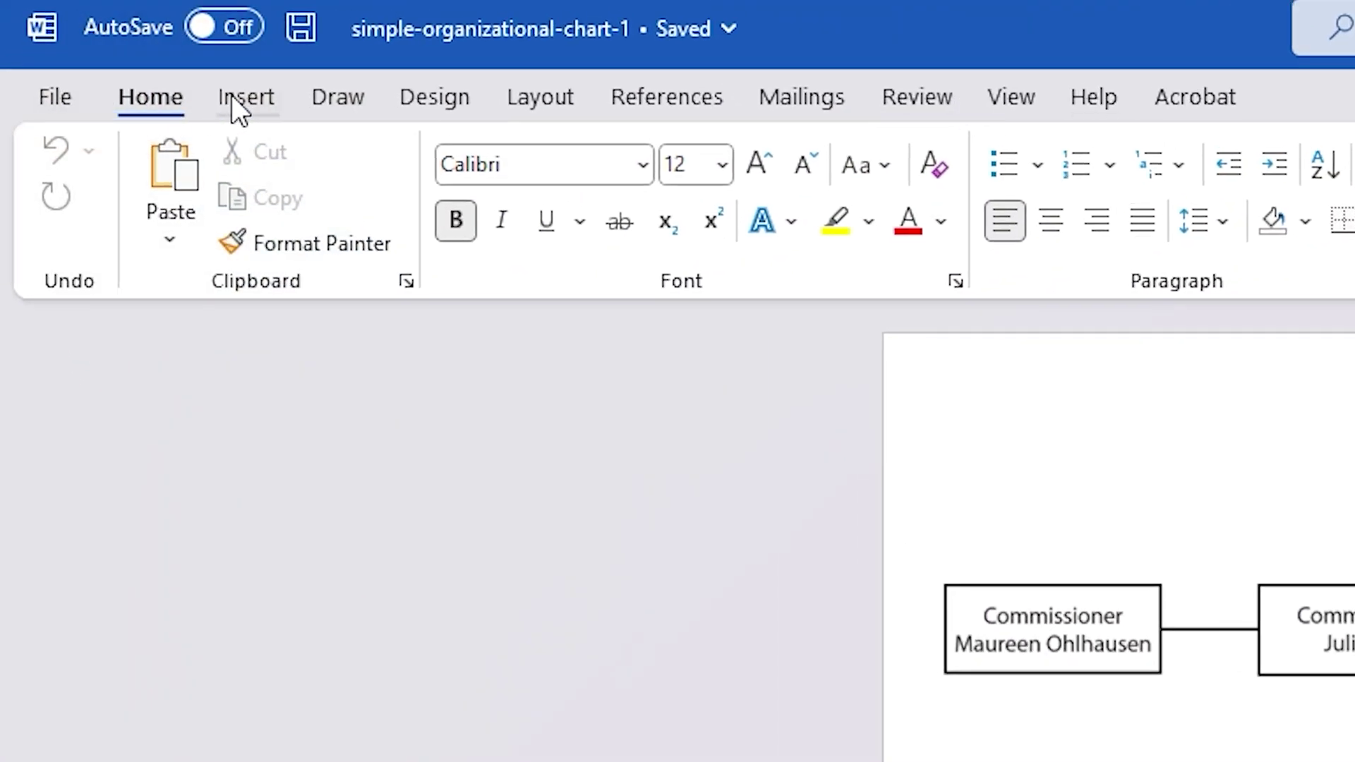
Pick Arrow: Right from the Block Arrows in Word's Shapes gallery.
{"action": "left_click", "coordinate": [240, 99]}
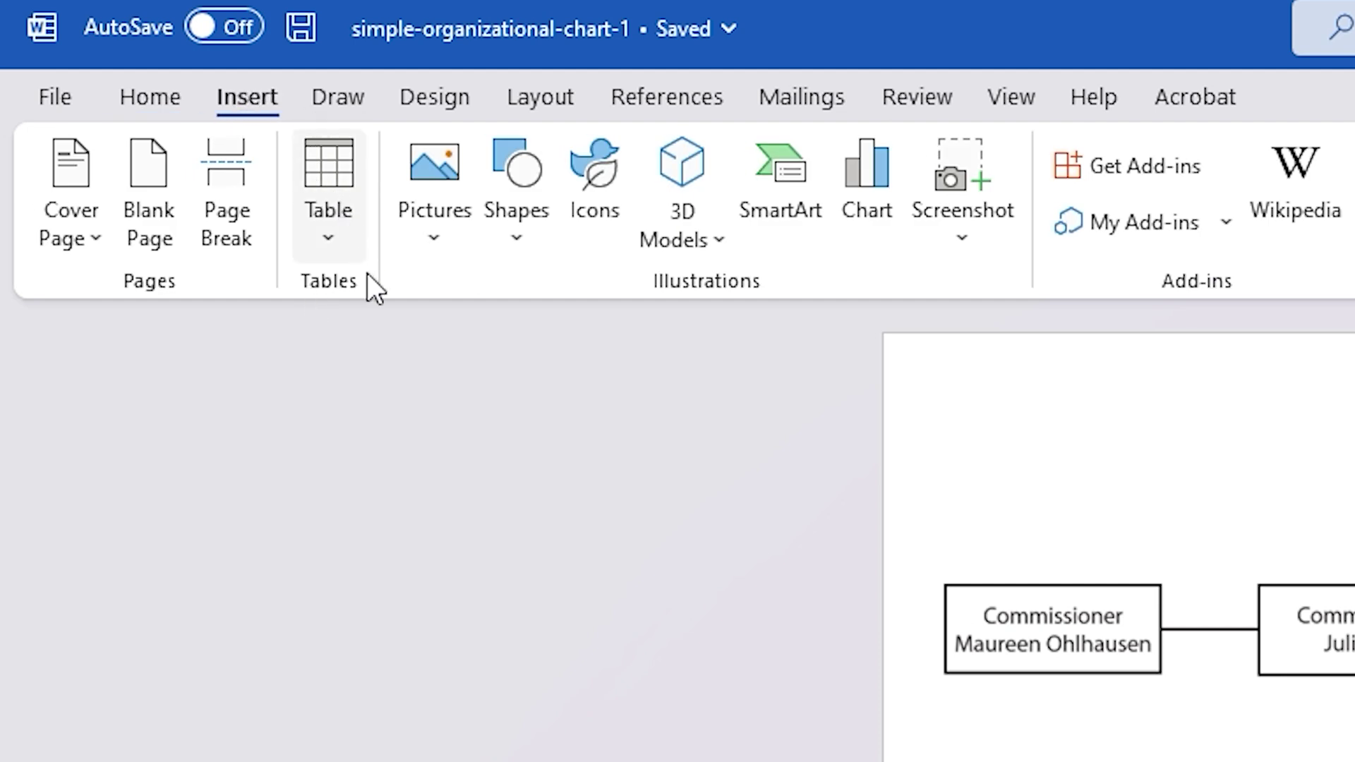
{"action": "left_click", "coordinate": [523, 233]}
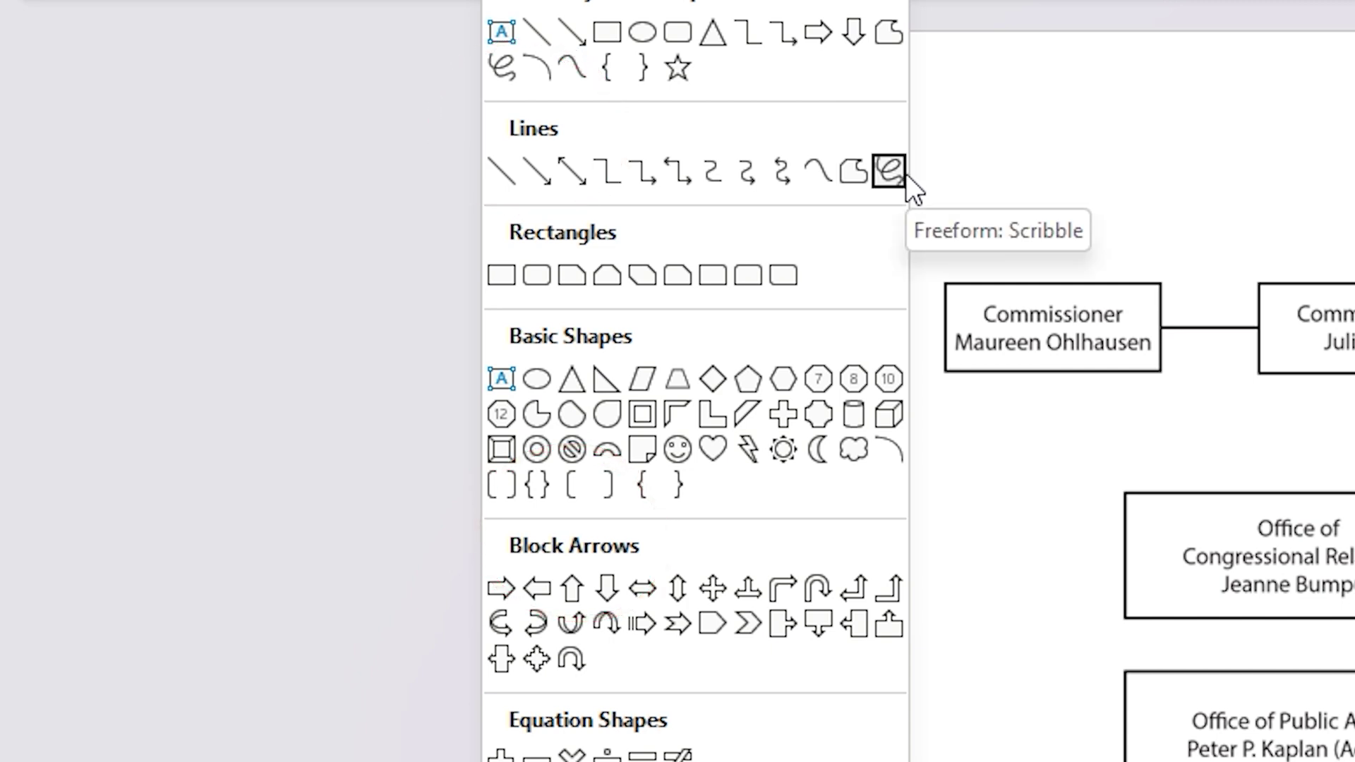
{"action": "left_click", "coordinate": [513, 592]}
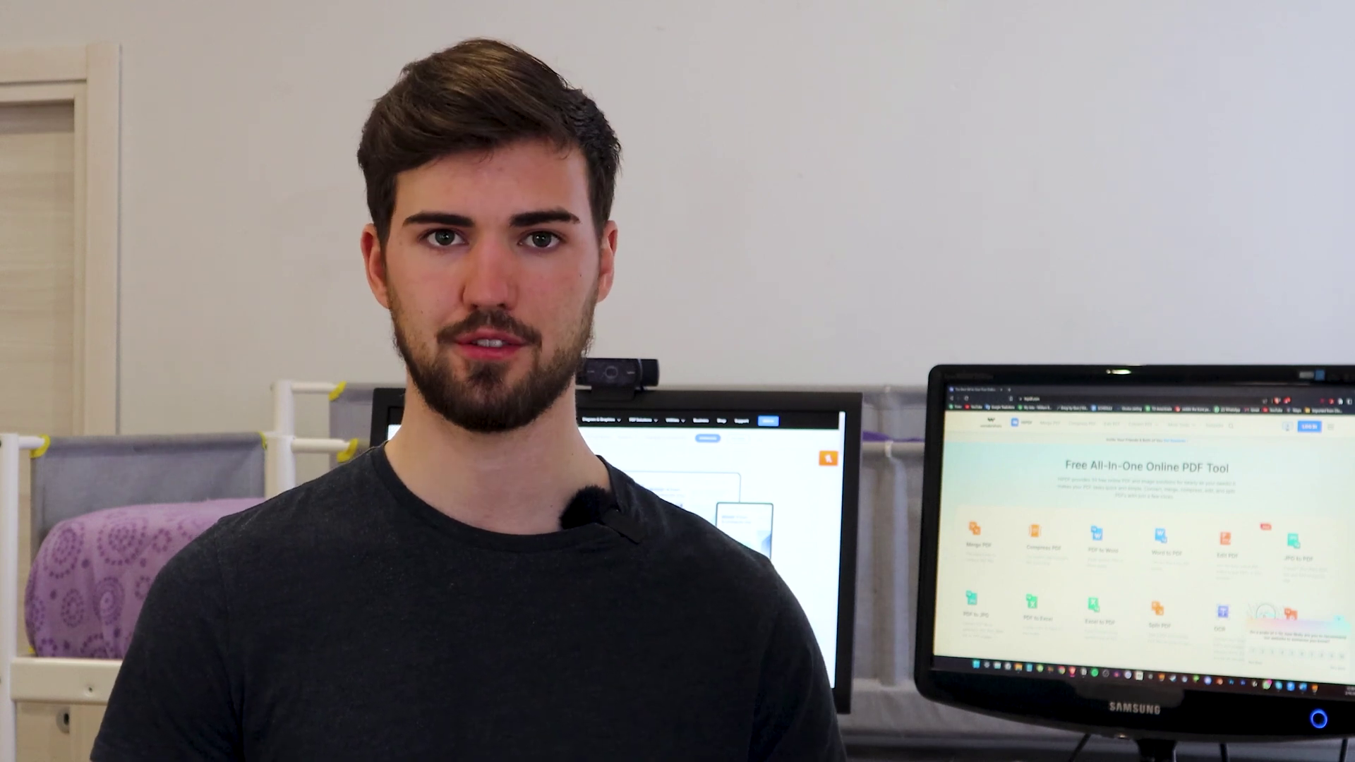
{"action": "type", "text": "p"}
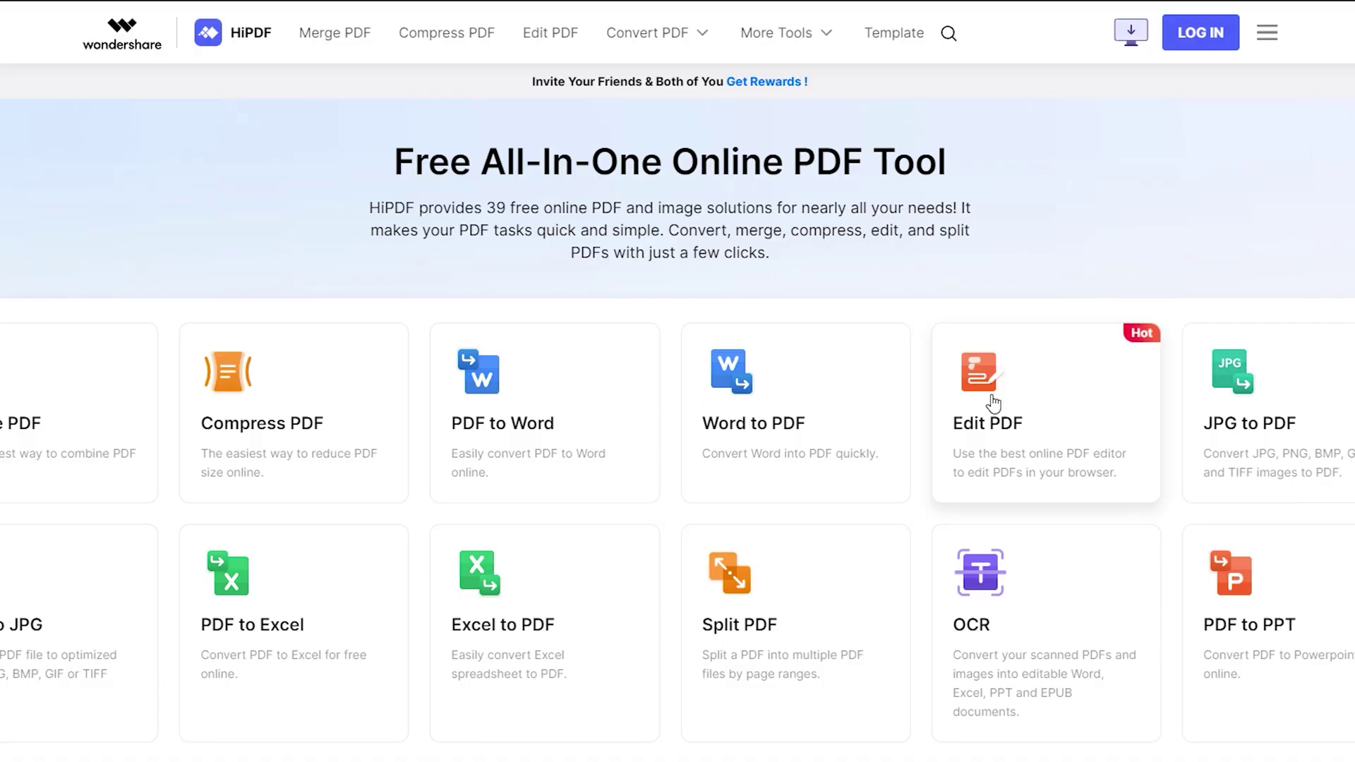
Upload the organization chart PDF into HiPDF's Edit PDF editor.
{"action": "left_click", "coordinate": [994, 404]}
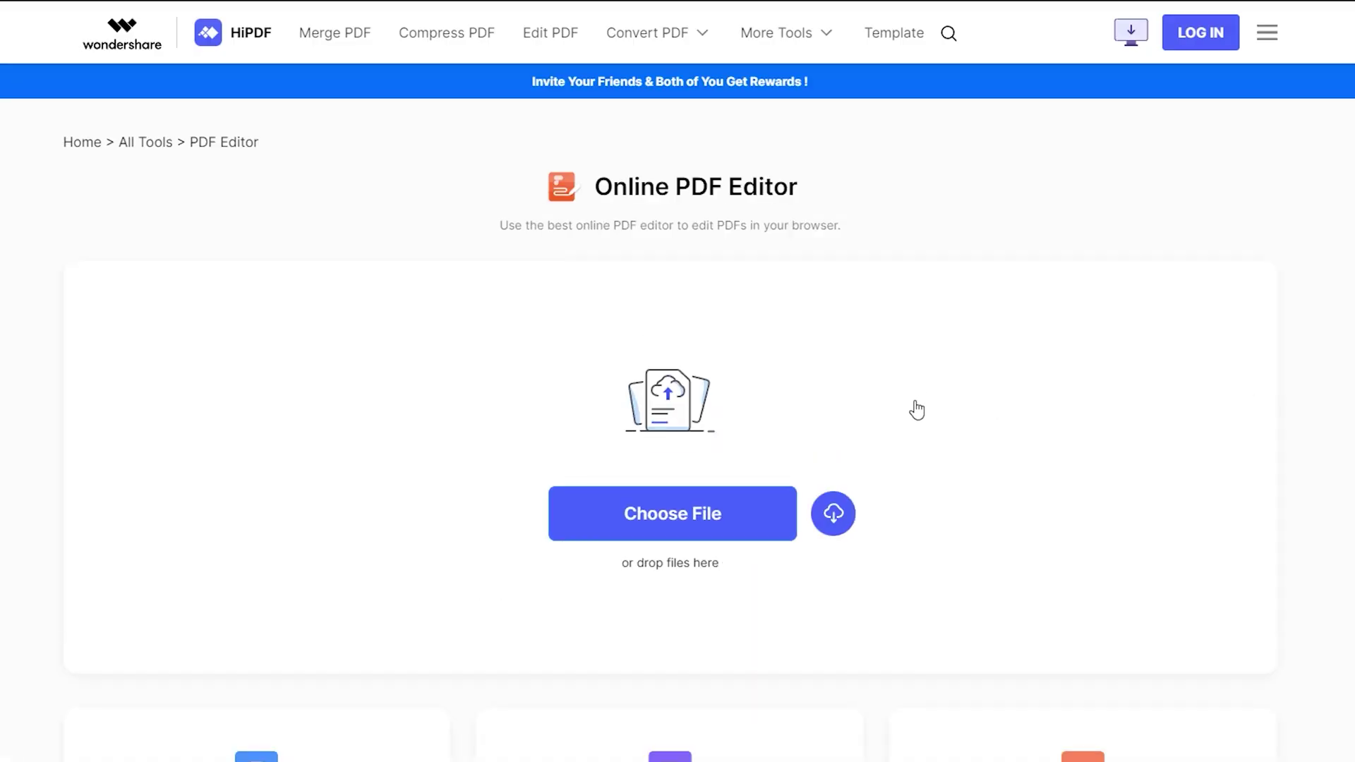
{"action": "left_click", "coordinate": [686, 536]}
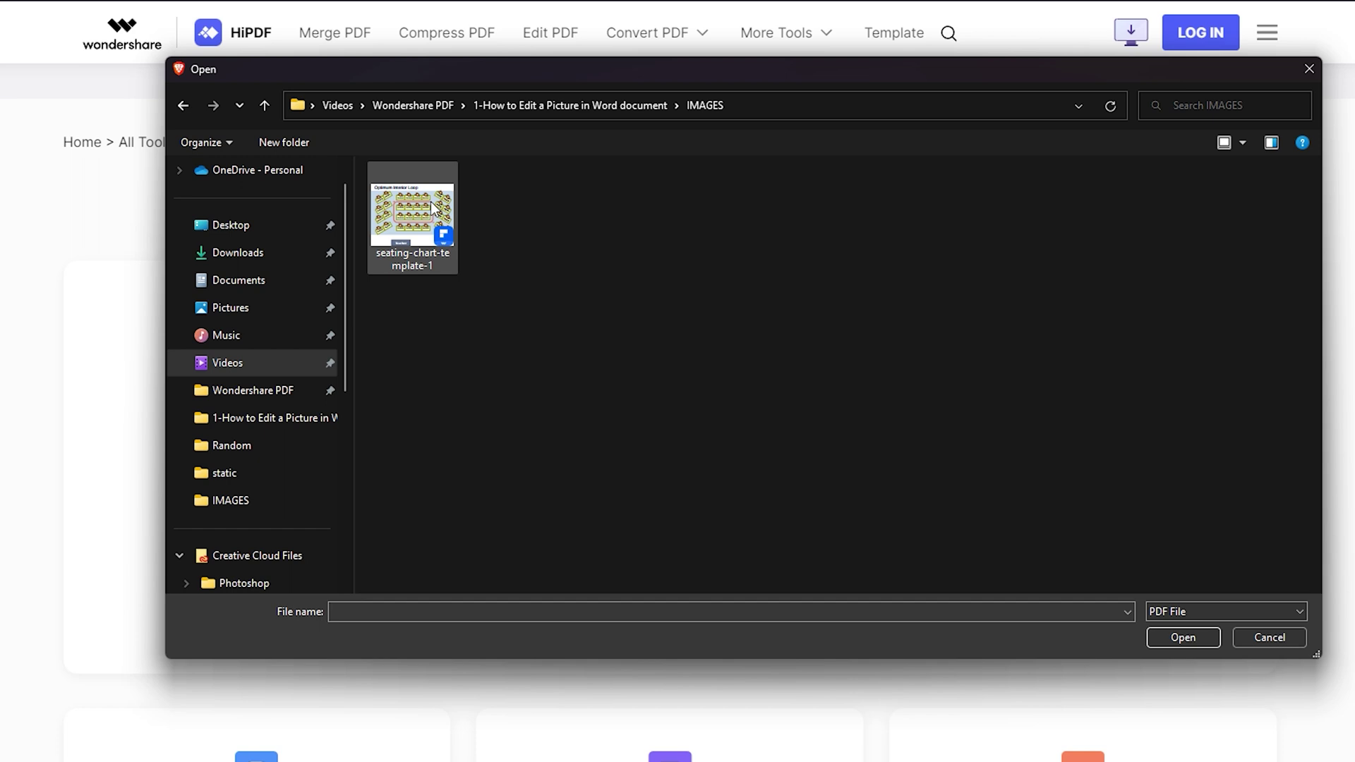
{"action": "left_click", "coordinate": [1204, 644]}
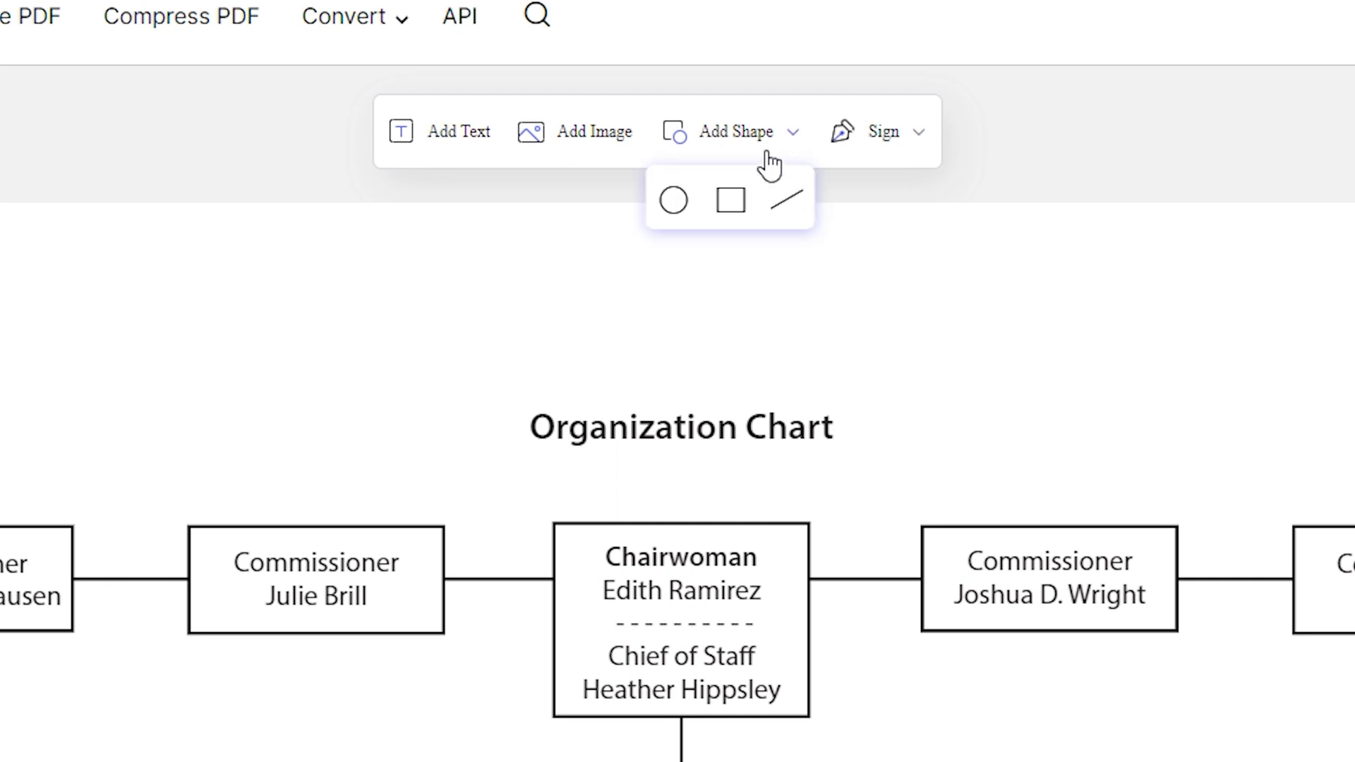
Place a line on the chart's central line, level with Congressional Relations, and give it an arrowhead.
{"action": "left_click", "coordinate": [785, 221]}
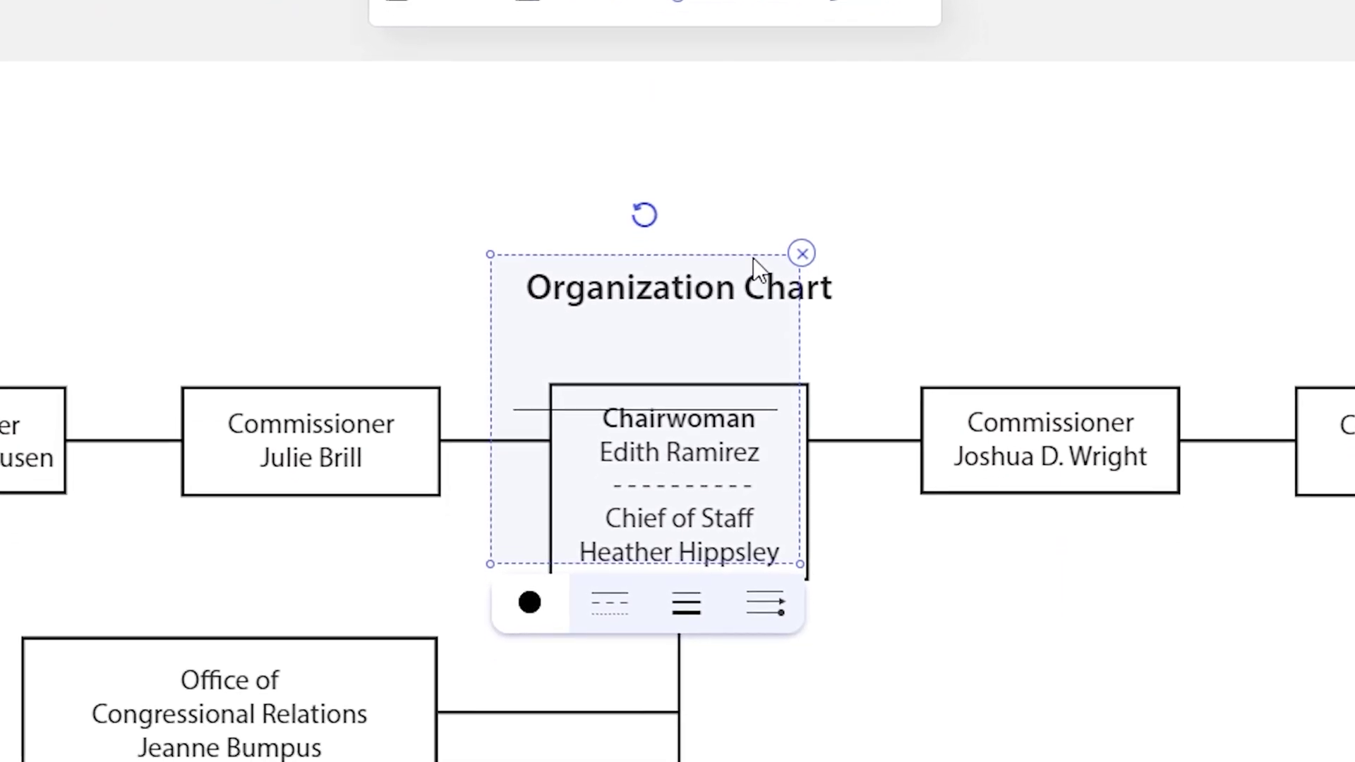
{"action": "left_click_drag", "start_coordinate": [718, 346], "coordinate": [886, 502]}
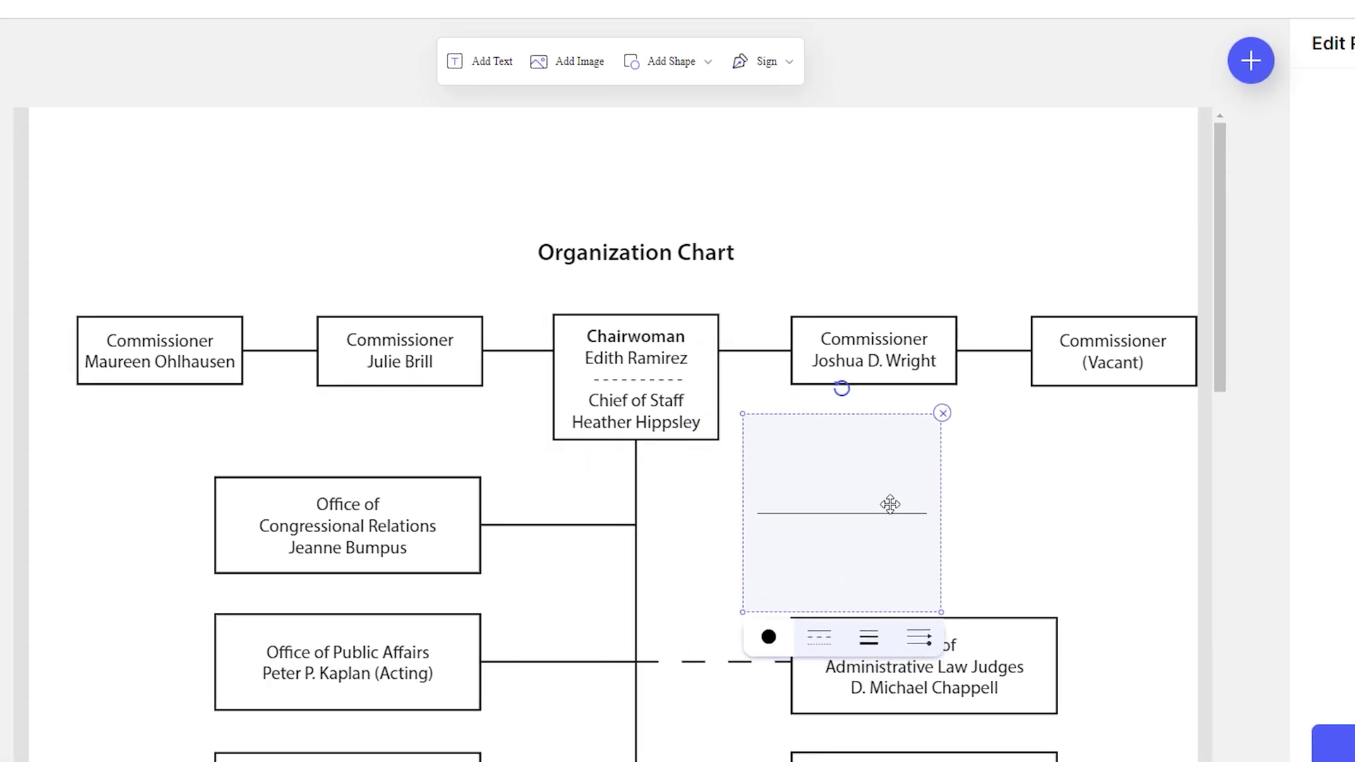
{"action": "scroll", "coordinate": [886, 502], "scroll_direction": "down", "scroll_amount": 3}
{"action": "left_click_drag", "start_coordinate": [883, 322], "coordinate": [747, 321]}
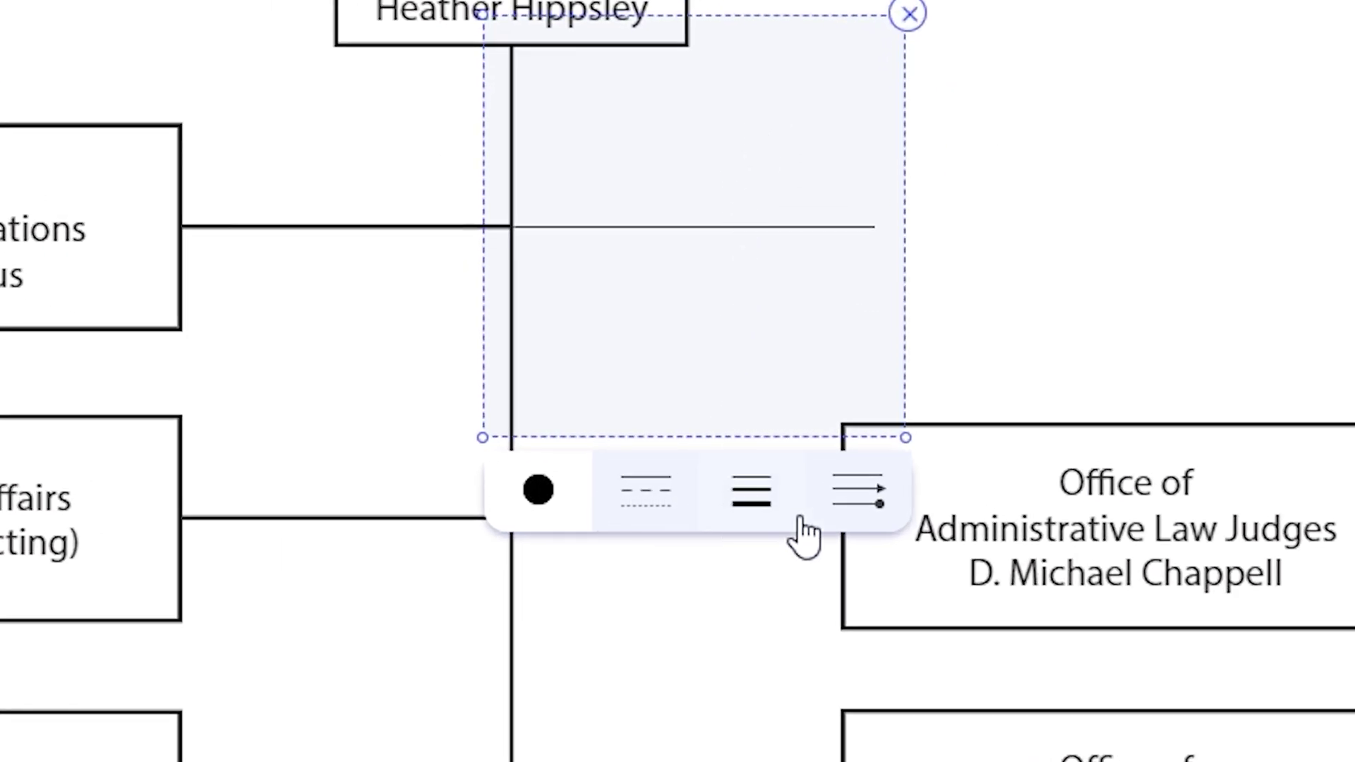
{"action": "left_click", "coordinate": [867, 526]}
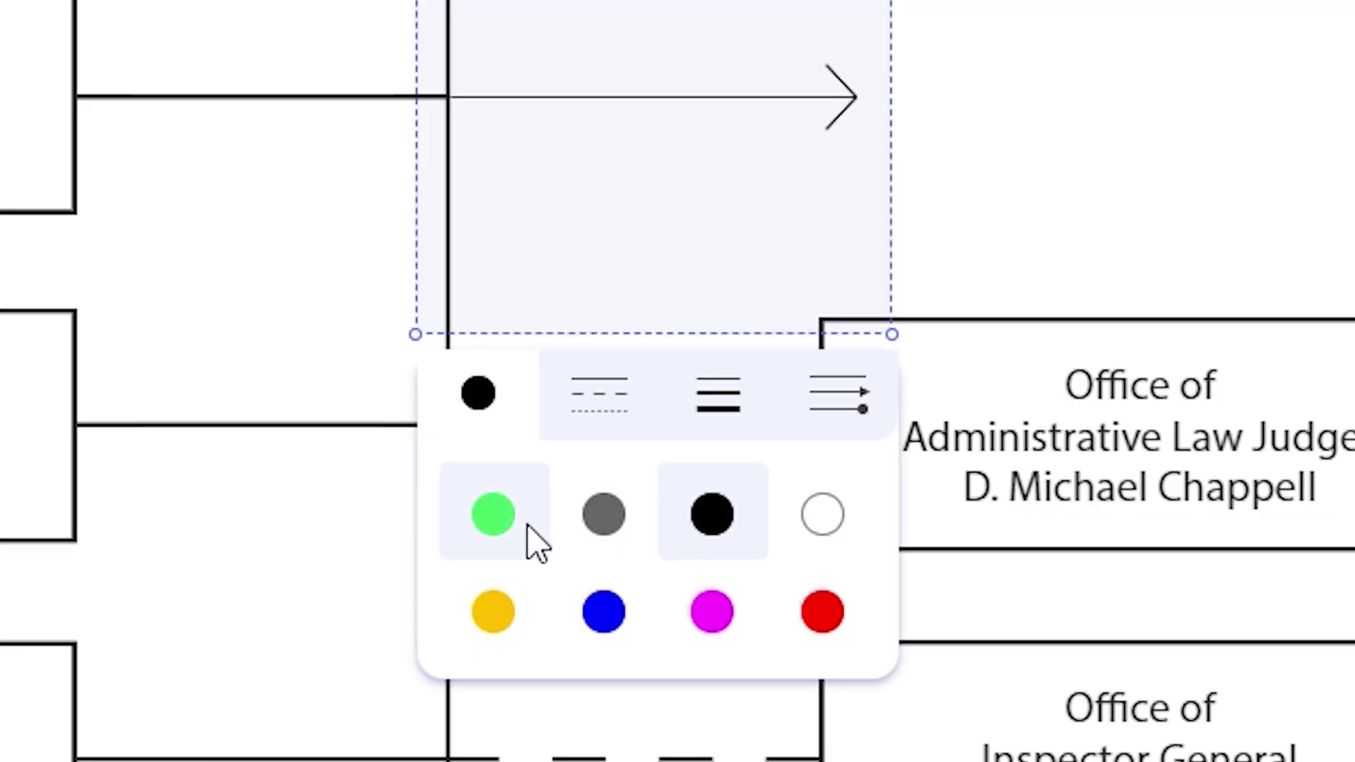
Make the HiPDF arrow green, dashed and at the thickest line width.
{"action": "left_click", "coordinate": [493, 515]}
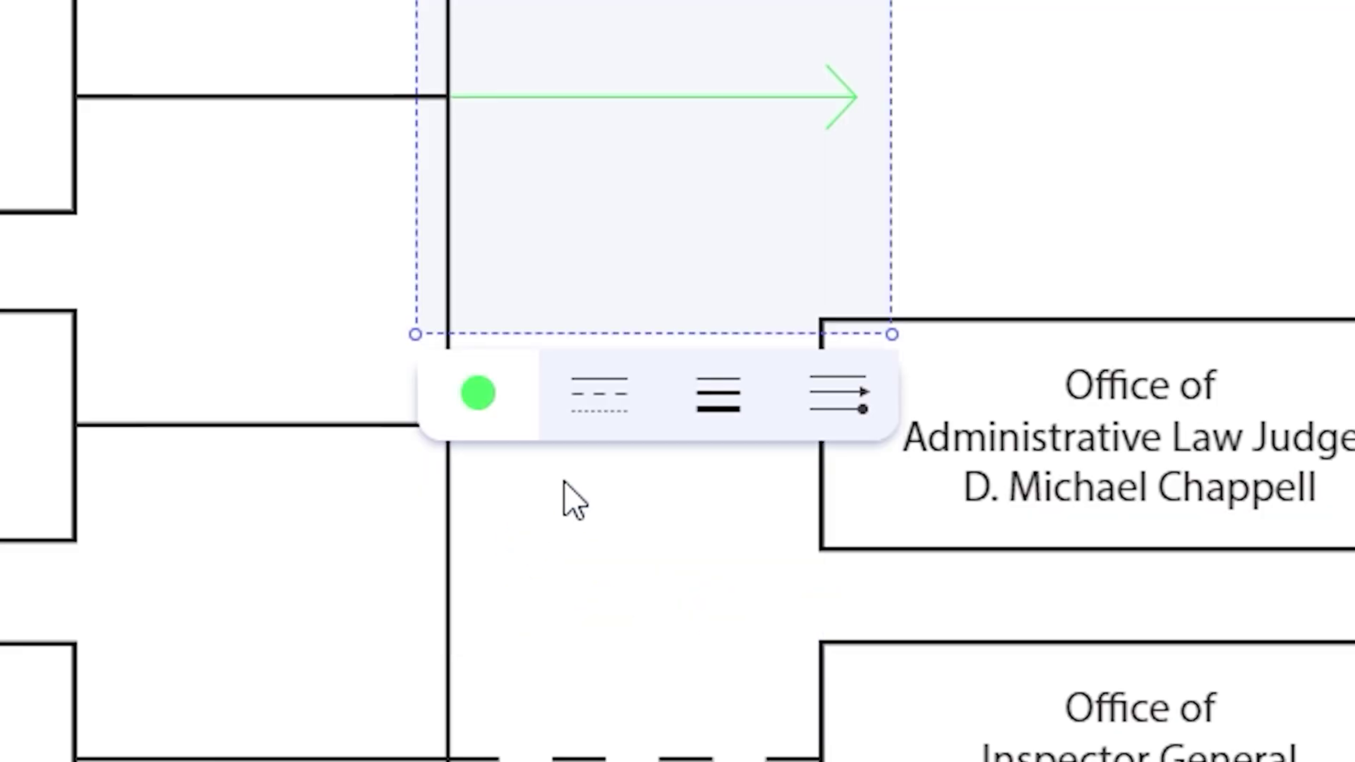
{"action": "left_click", "coordinate": [609, 420]}
{"action": "left_click", "coordinate": [607, 593]}
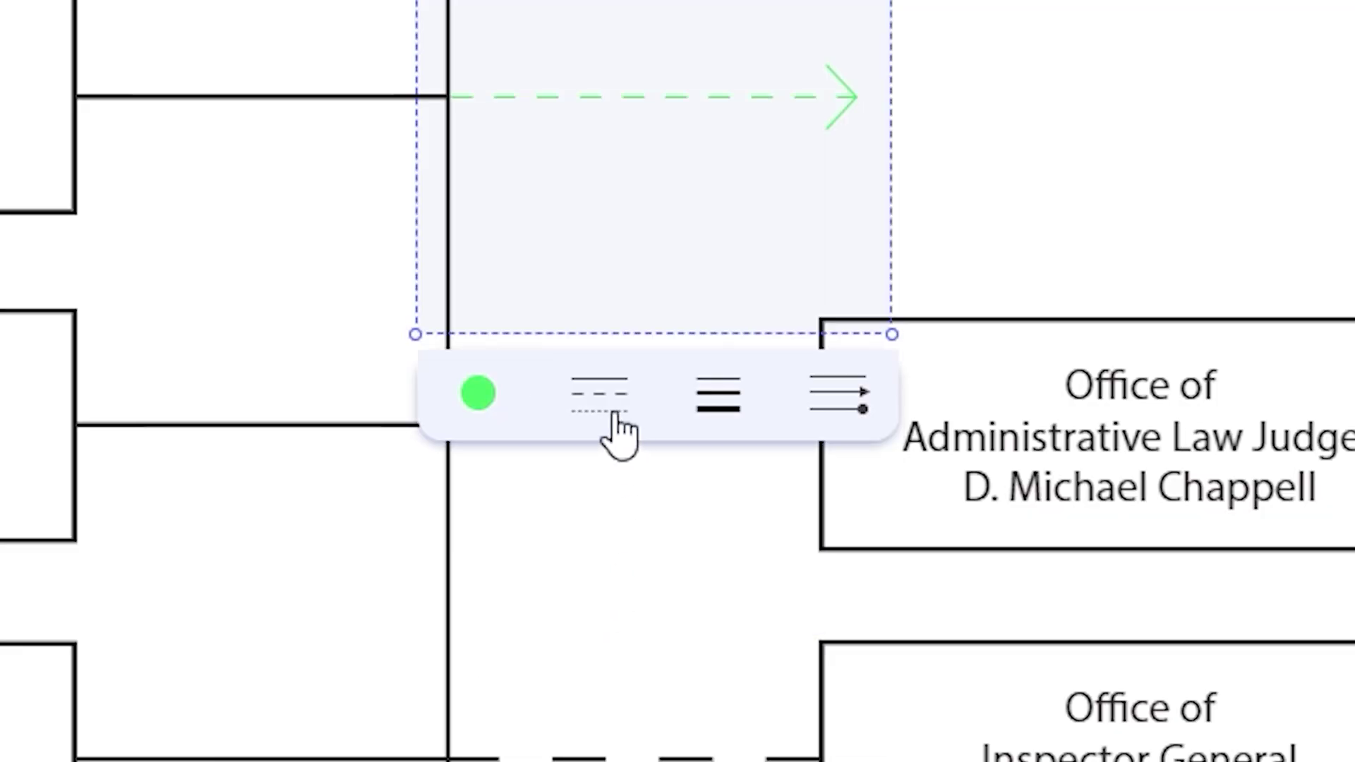
{"action": "left_click", "coordinate": [731, 418]}
{"action": "left_click", "coordinate": [699, 581]}
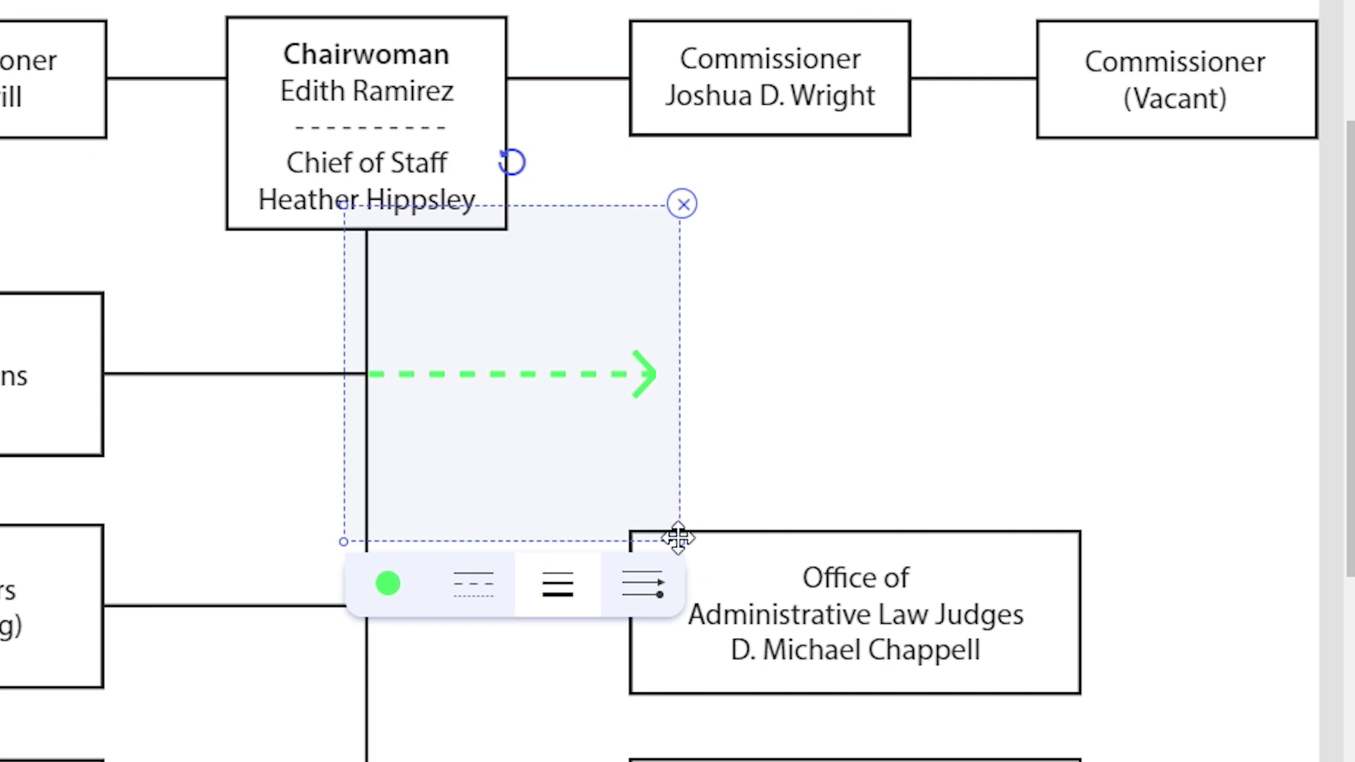
Stretch the green dashed arrow longer, angling up-right above the Administrative Law Judges connector.
{"action": "left_click_drag", "start_coordinate": [681, 540], "coordinate": [723, 581]}
{"action": "left_click", "coordinate": [721, 408]}
{"action": "left_click", "coordinate": [698, 390]}
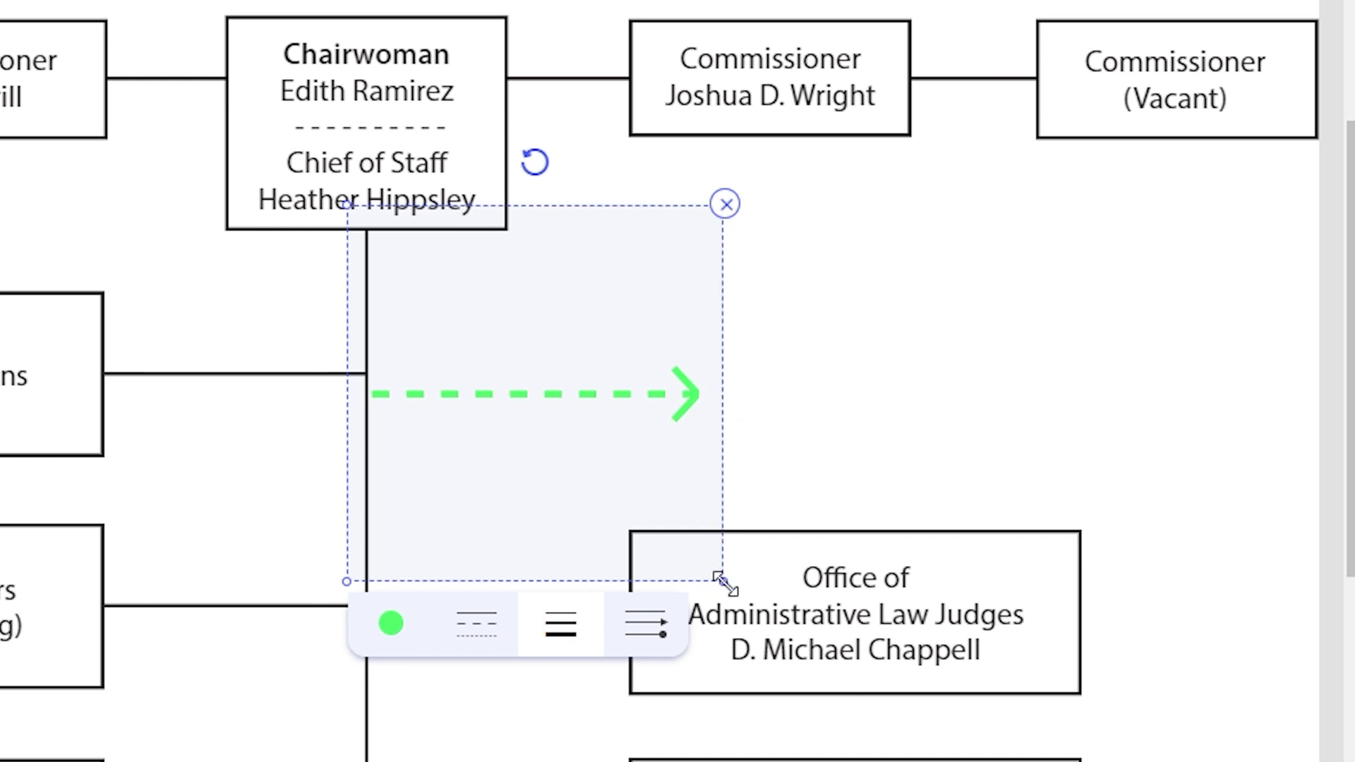
{"action": "left_click_drag", "start_coordinate": [723, 581], "coordinate": [868, 642]}
{"action": "left_click", "coordinate": [573, 205]}
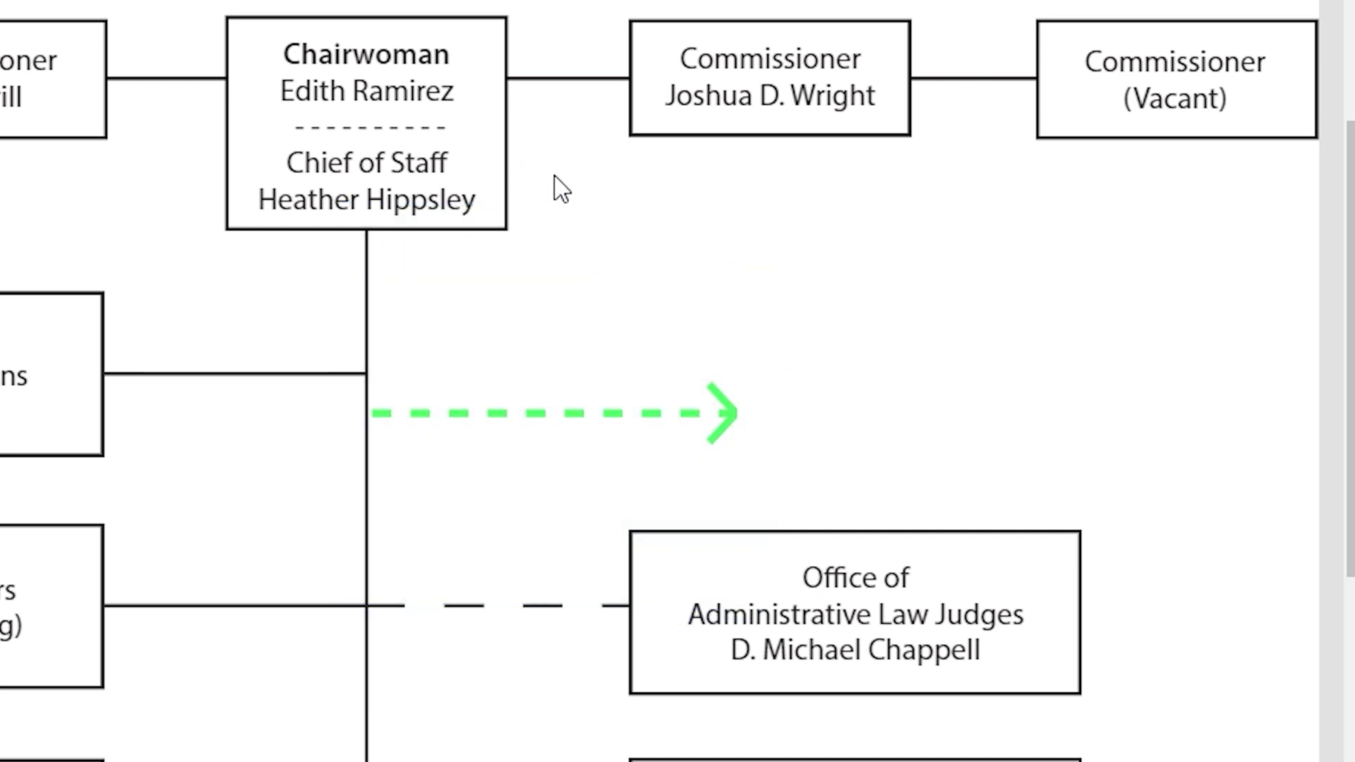
{"action": "left_click", "coordinate": [558, 212]}
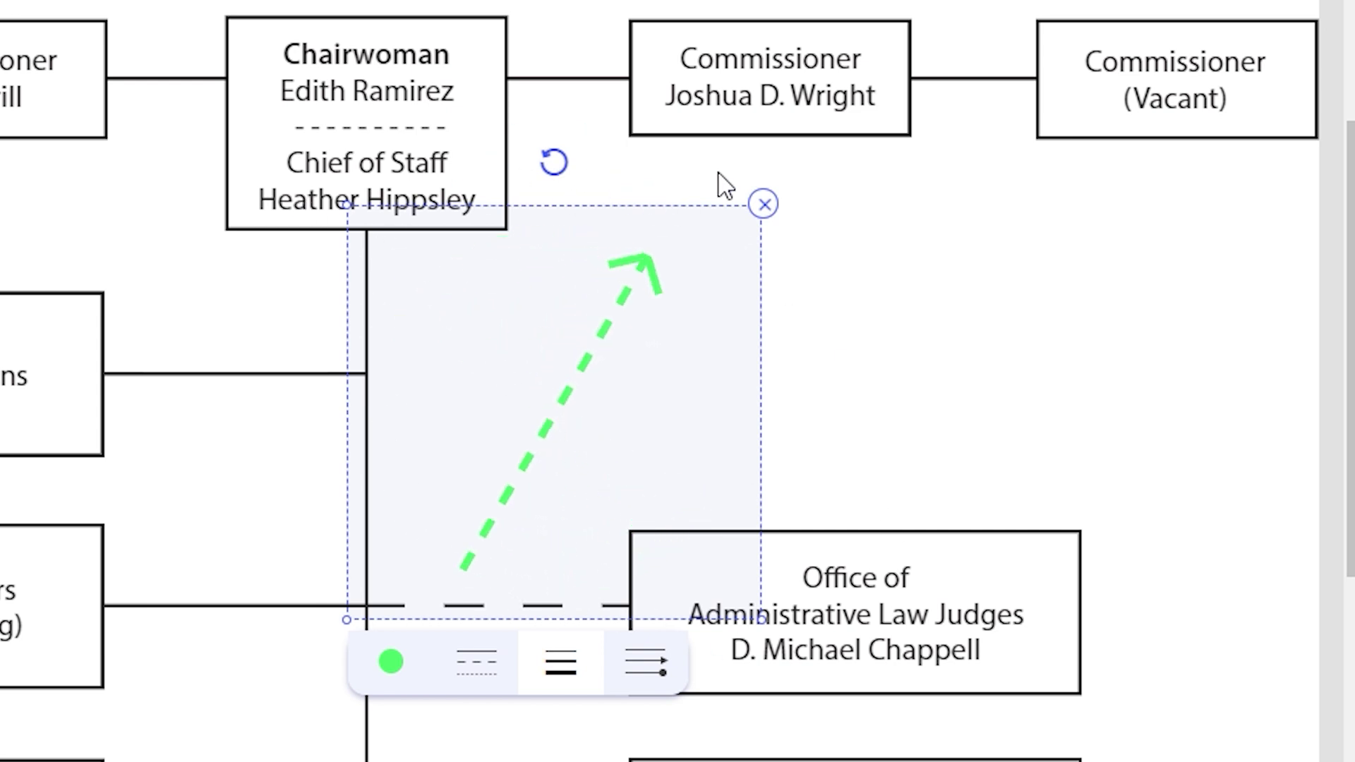
{"action": "left_click", "coordinate": [478, 203]}
{"action": "left_click", "coordinate": [566, 350]}
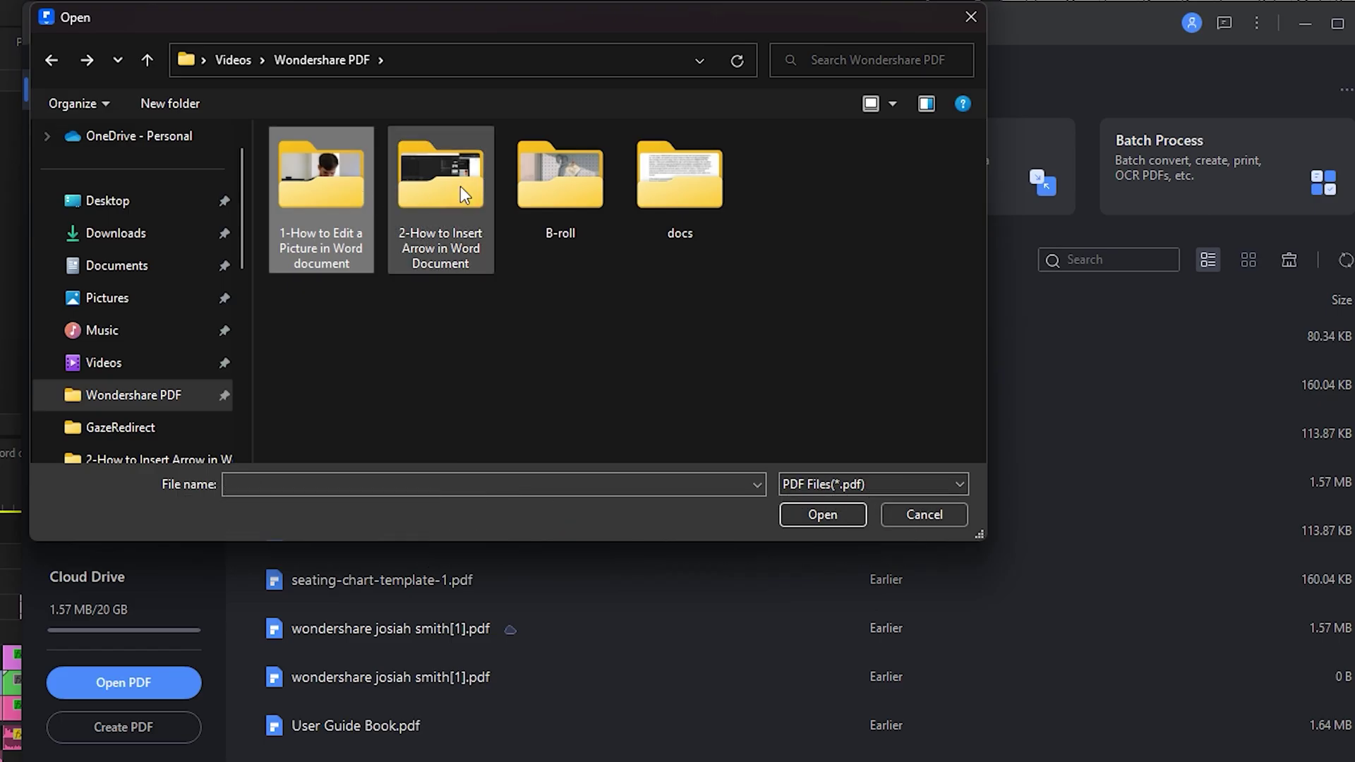
Open simple-organizational-chart-1 in PDFelement and choose the Arrow shape under Comment.
{"action": "double_click", "coordinate": [460, 186]}
{"action": "double_click", "coordinate": [554, 187]}
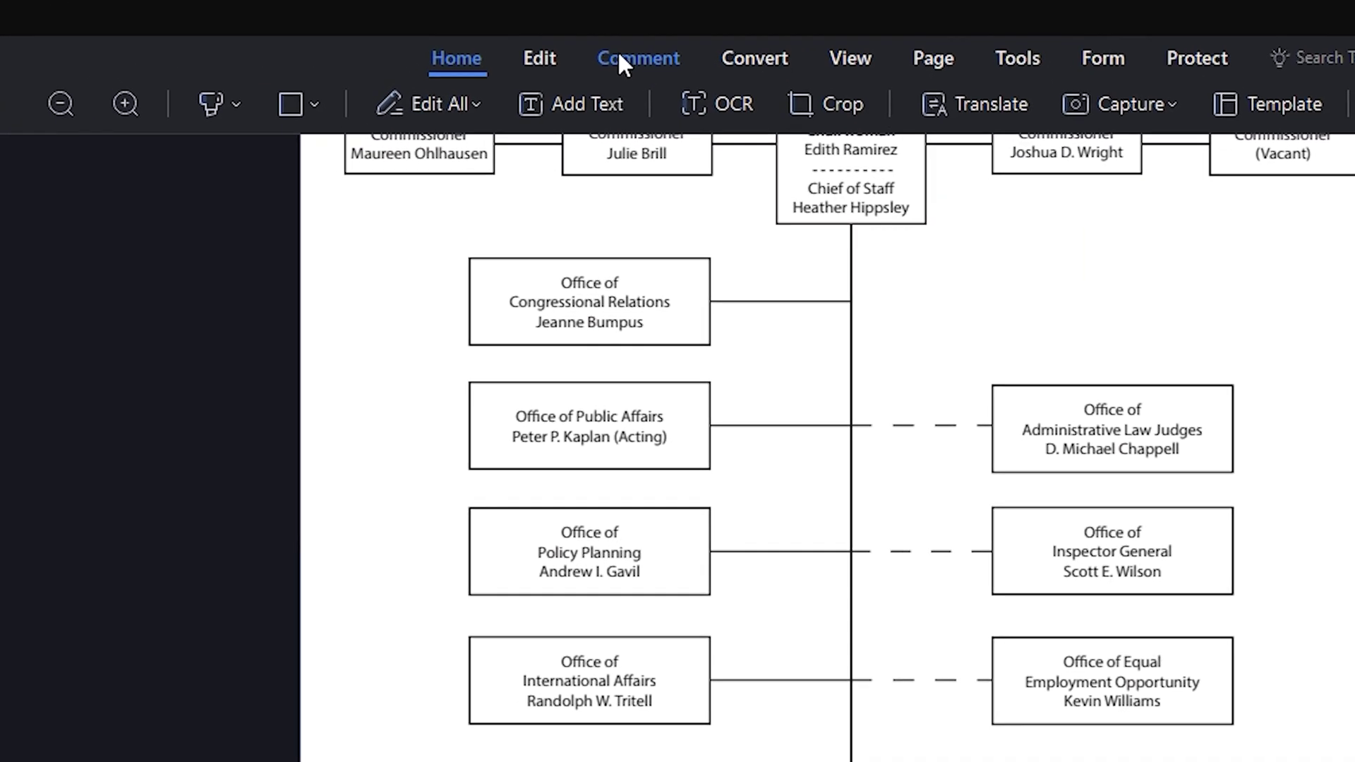
{"action": "left_click", "coordinate": [536, 42]}
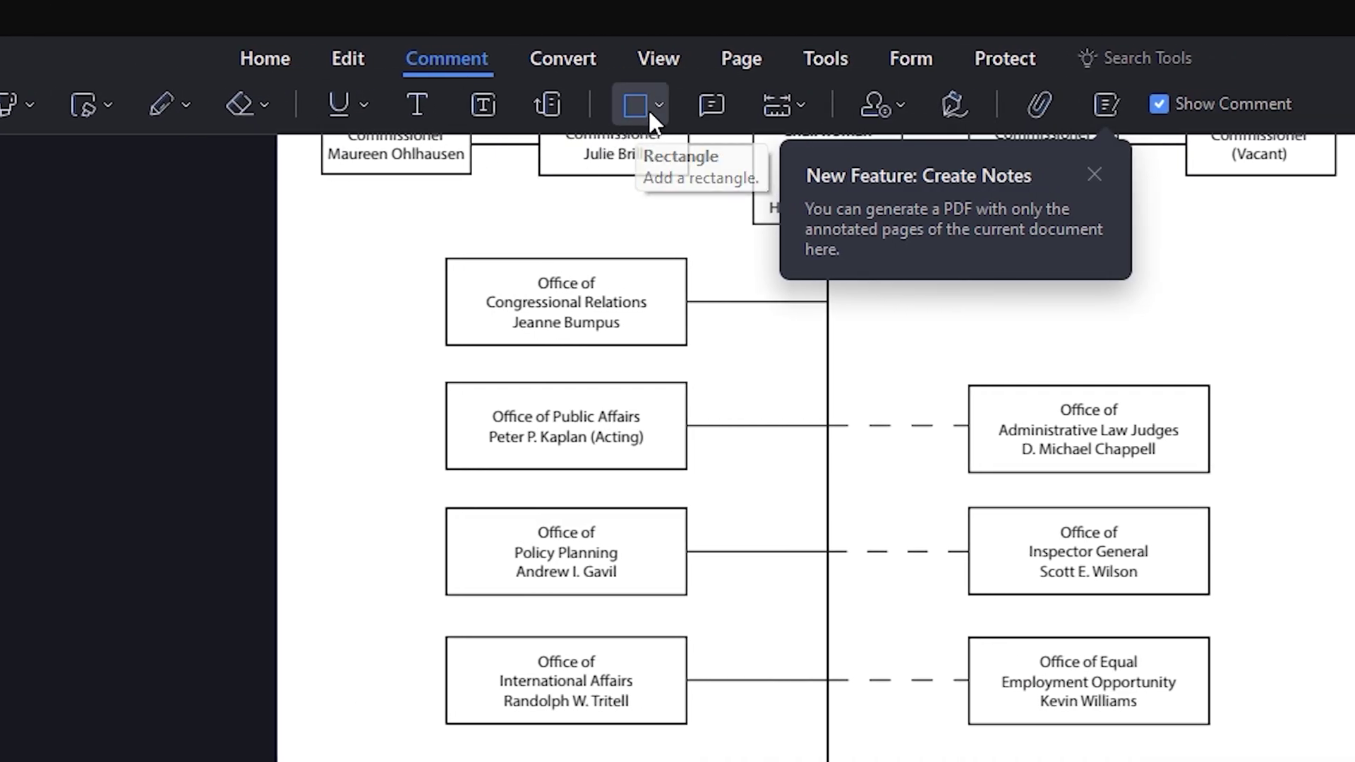
{"action": "left_click", "coordinate": [653, 107]}
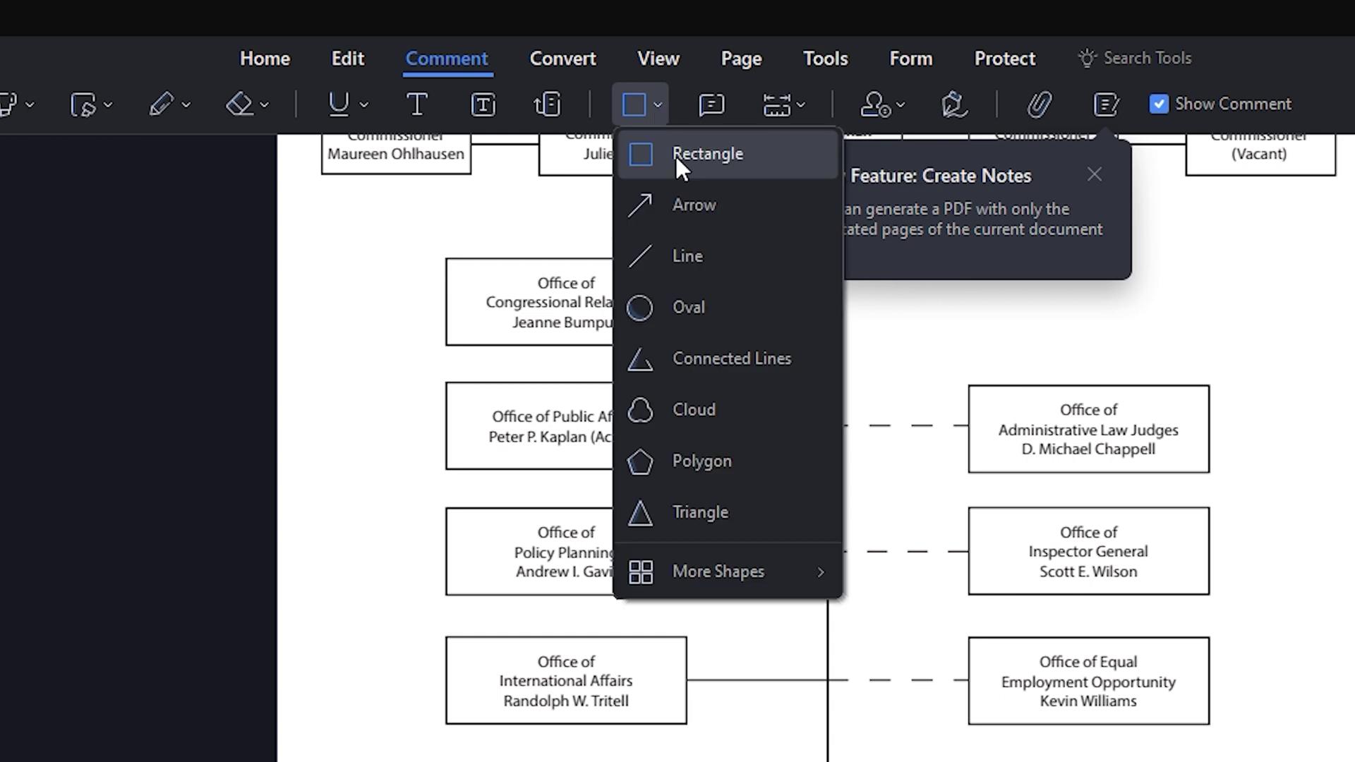
{"action": "left_click", "coordinate": [697, 201]}
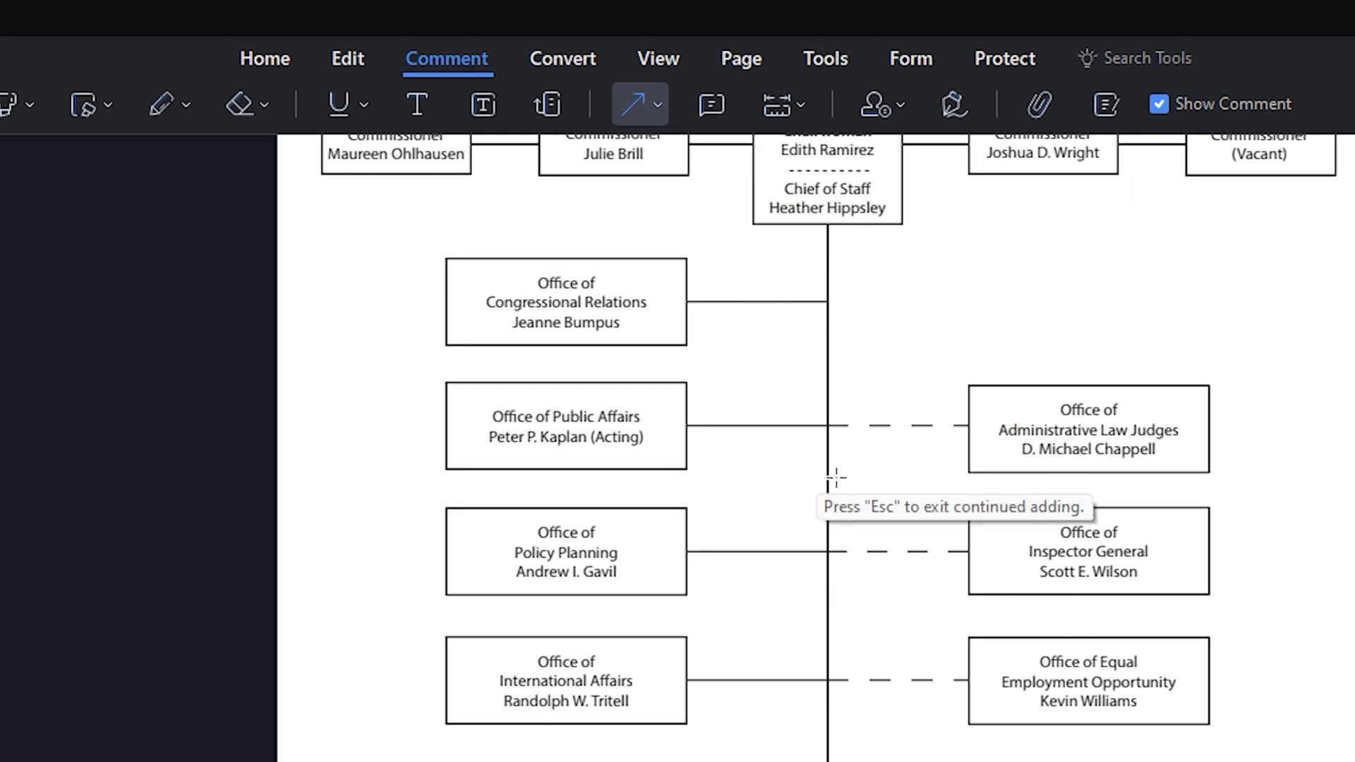
{"action": "scroll", "coordinate": [829, 494], "scroll_direction": "up", "scroll_amount": 2}
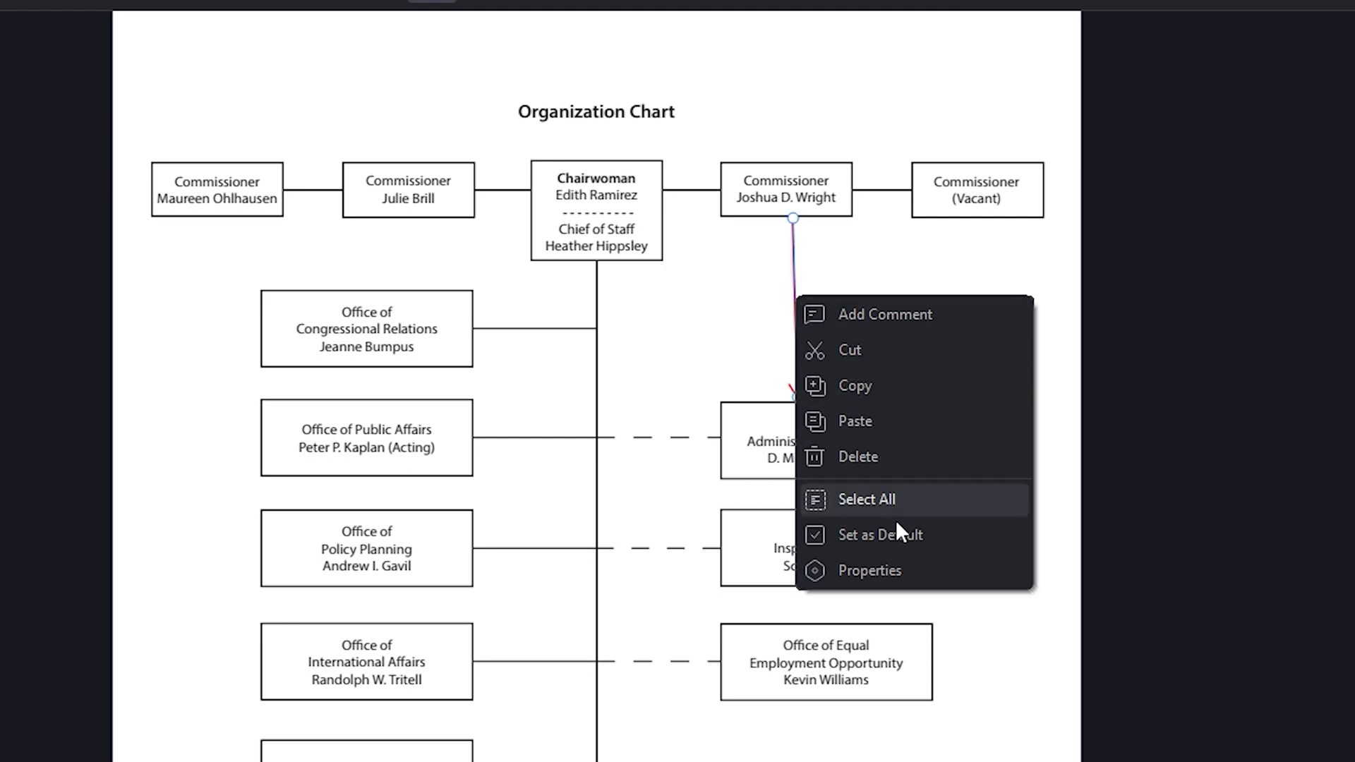
Recolour the red arrow in its Properties, trying yellow and blue before settling on green.
{"action": "left_click", "coordinate": [904, 569]}
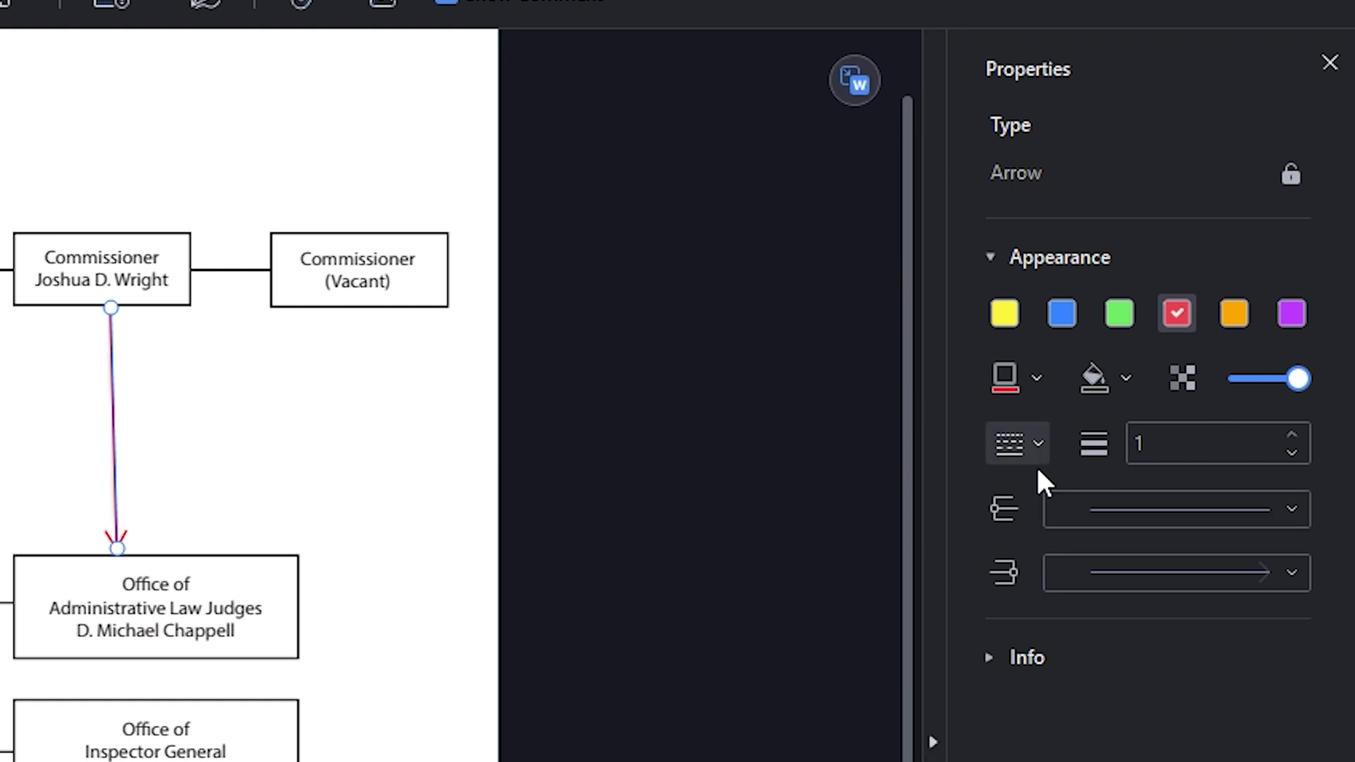
{"action": "left_click", "coordinate": [1001, 315]}
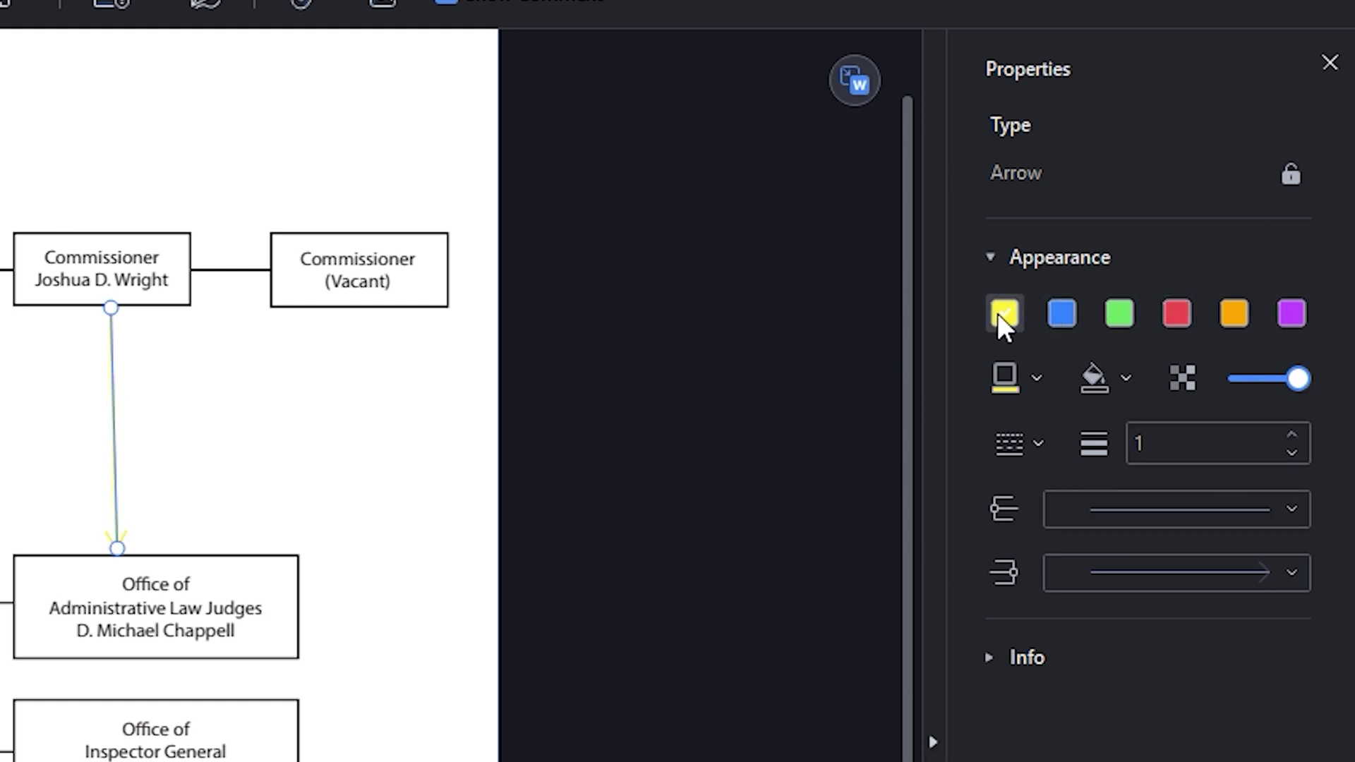
{"action": "left_click", "coordinate": [1062, 315]}
{"action": "left_click", "coordinate": [1123, 312]}
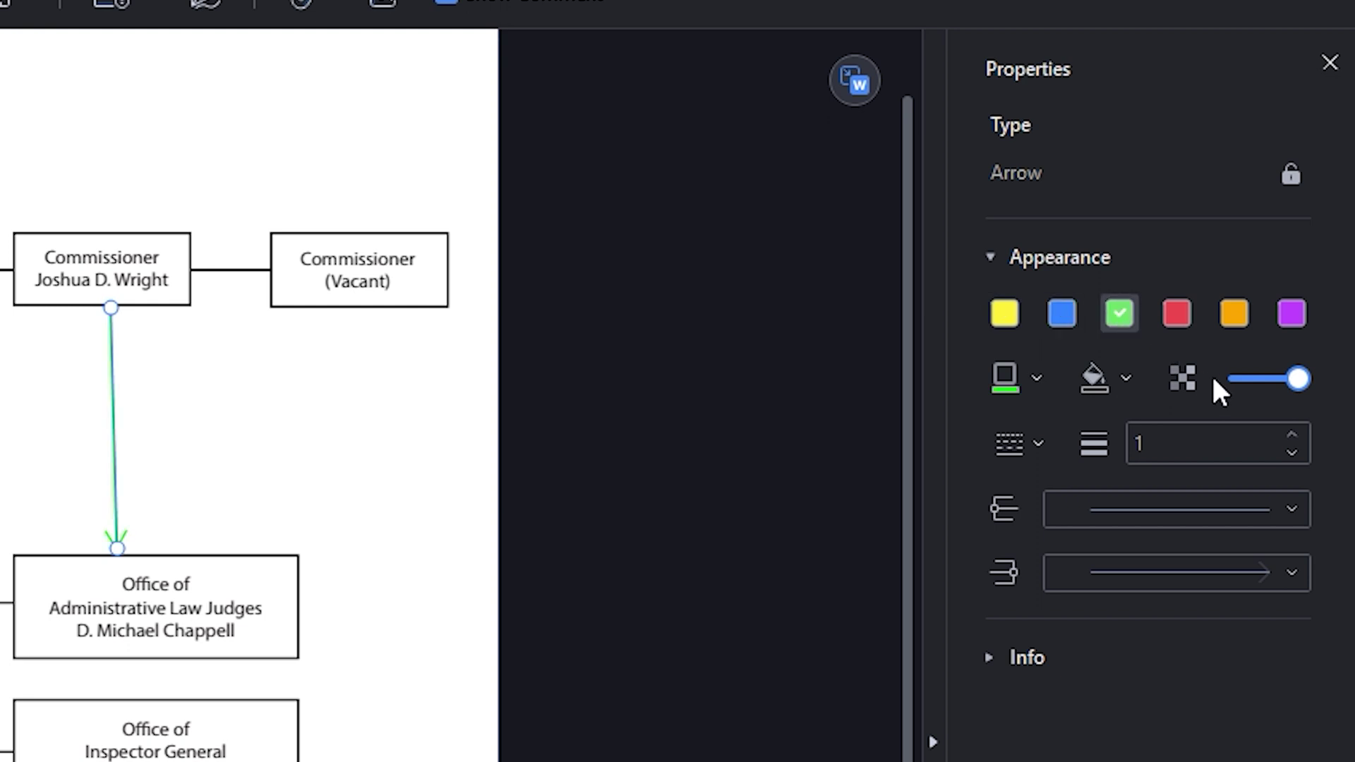